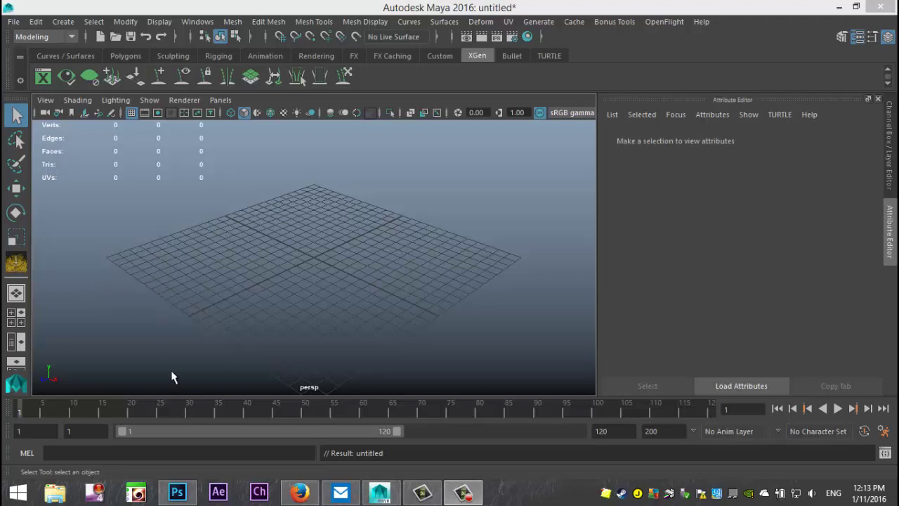
# Step: Check in the Plug-in Manager that xgenMR.py and xgenToolkit.mll are set to Loaded and Auto load
pyautogui.click(199, 25)
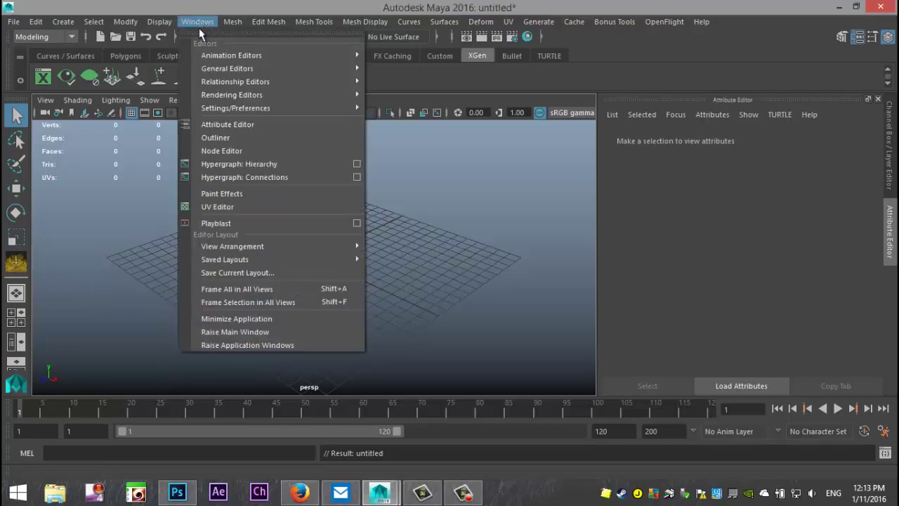
pyautogui.moveTo(253, 108)
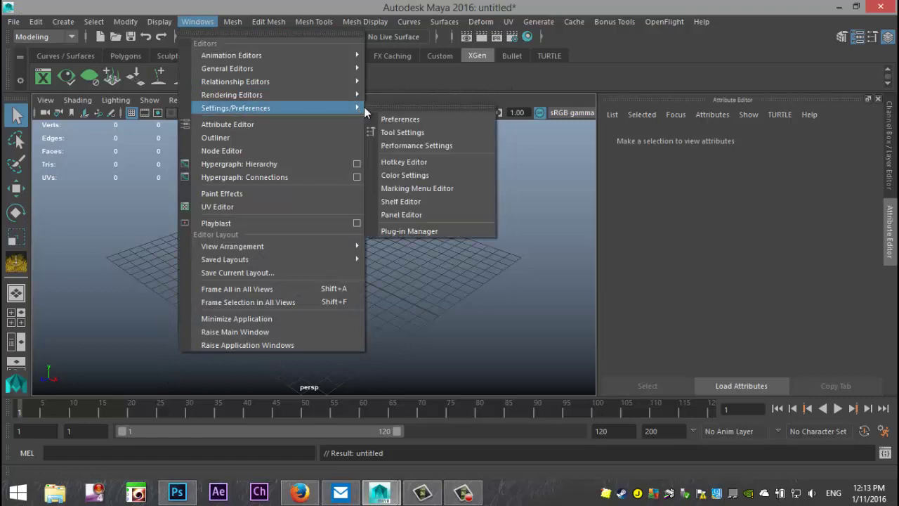
pyautogui.click(425, 233)
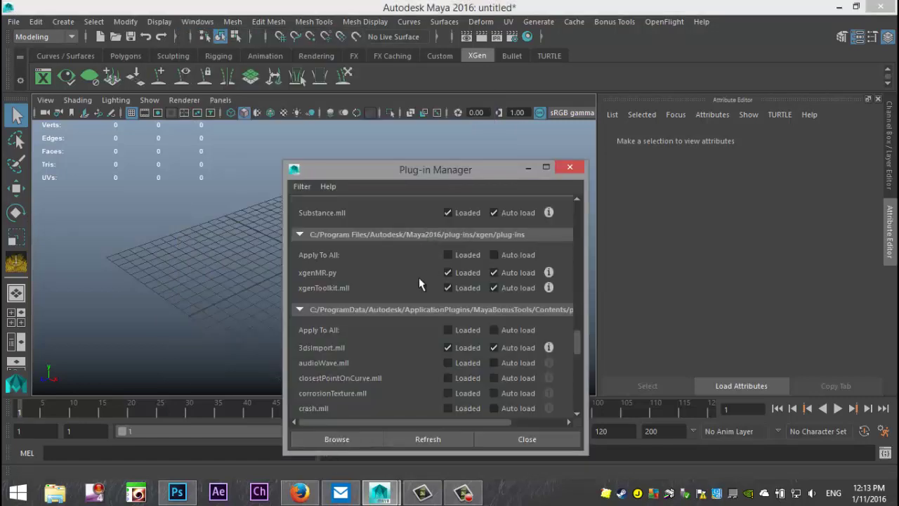
pyautogui.scroll(5, 482, 270)
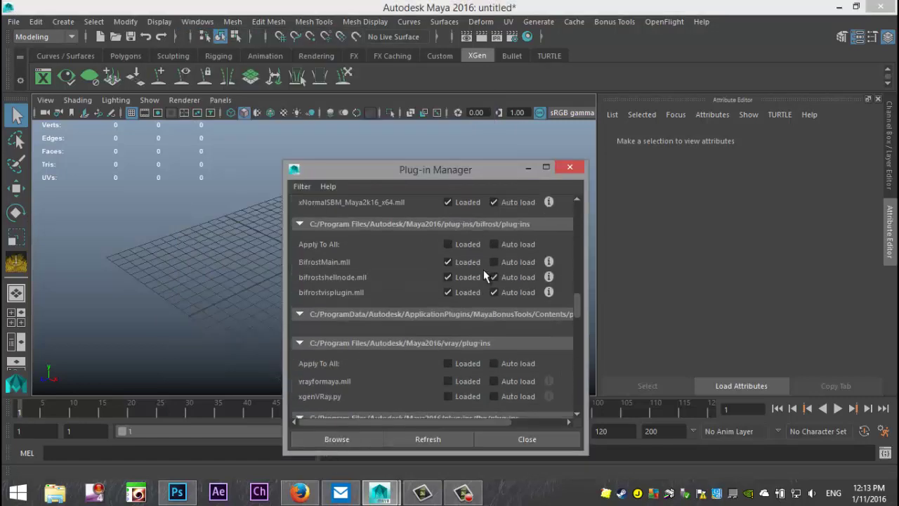
pyautogui.scroll(-5, 484, 270)
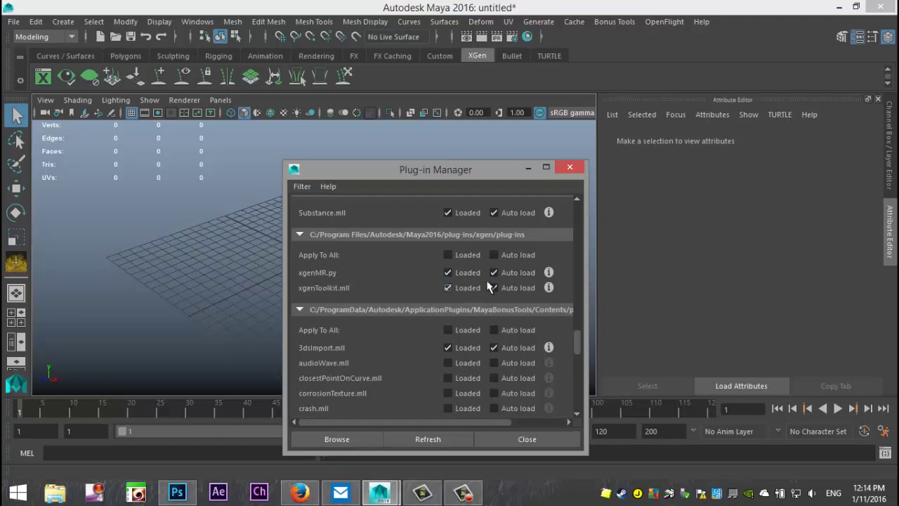
pyautogui.click(528, 168)
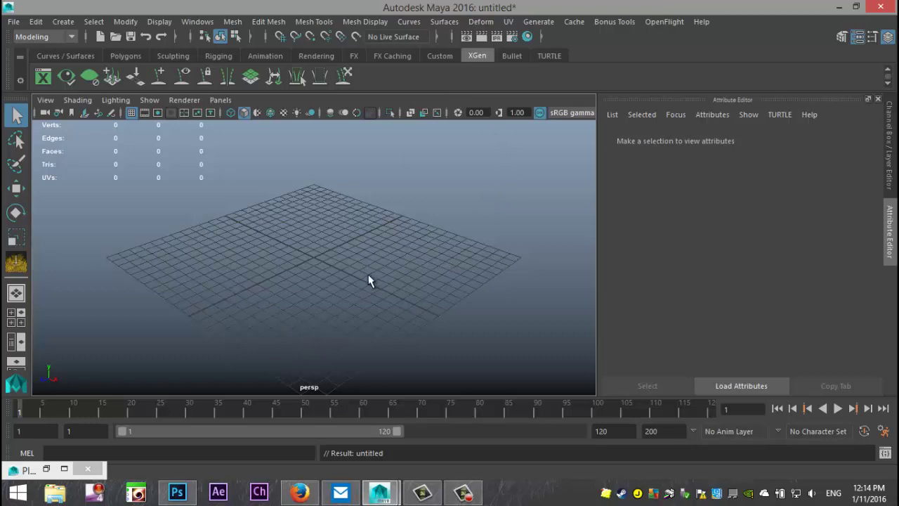
# Step: Create a polygon sphere at the grid's centre and scale it up uniformly by about 15 times
pyautogui.click(128, 55)
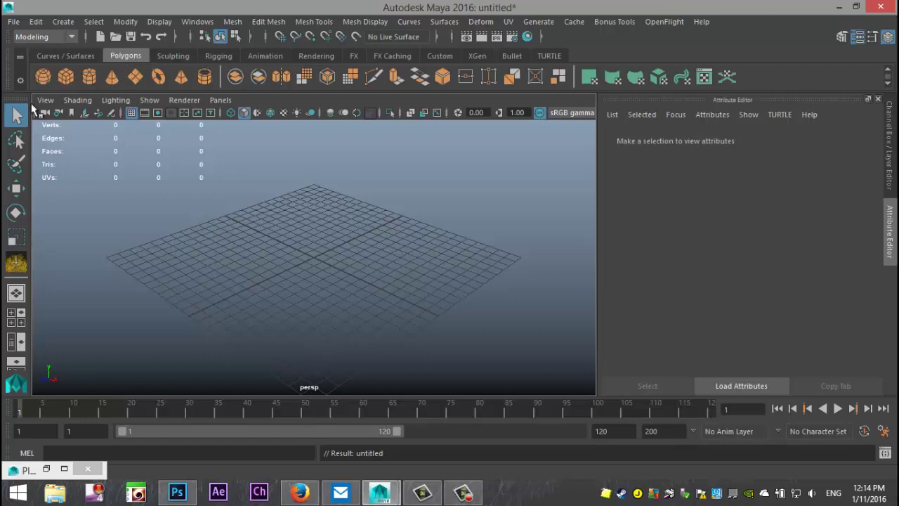
pyautogui.click(43, 77)
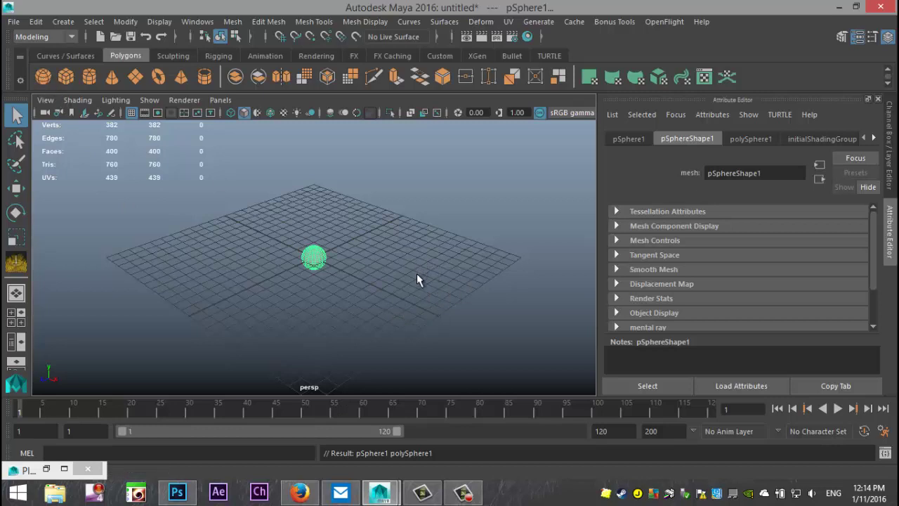
pyautogui.moveTo(407, 281)
pyautogui.keyDown('alt'); pyautogui.mouseDown()
pyautogui.moveTo(424, 297)
pyautogui.moveTo(428, 283)
pyautogui.moveTo(405, 283)
pyautogui.mouseUp(); pyautogui.keyUp('alt')
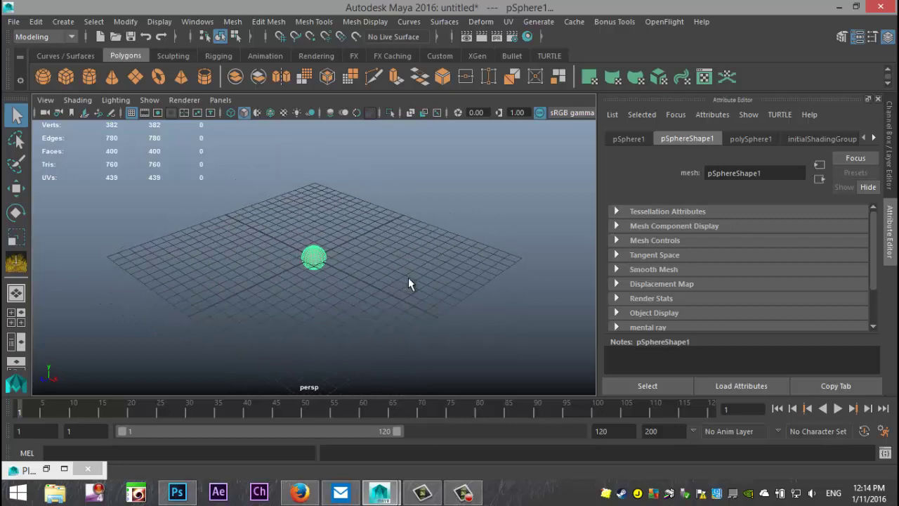
pyautogui.scroll(-4, 408, 278)
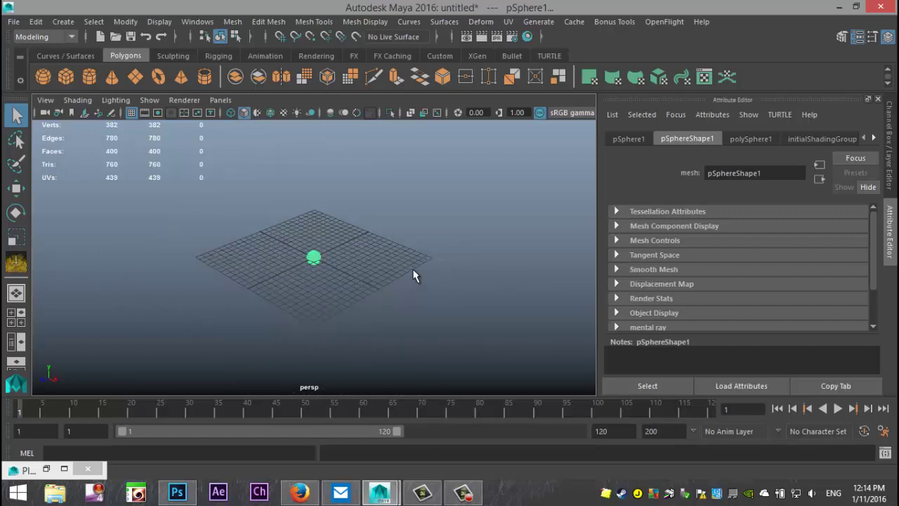
pyautogui.press('r')
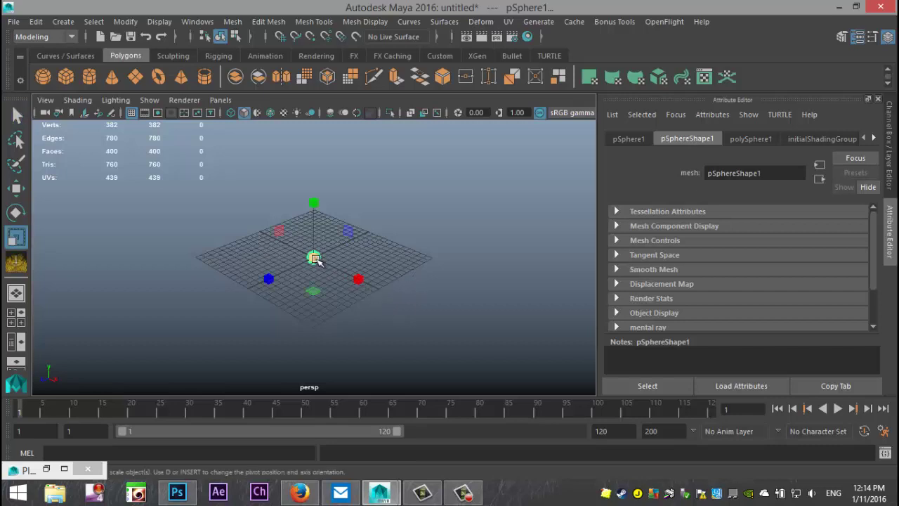
pyautogui.moveTo(323, 258); pyautogui.dragTo(485, 281)
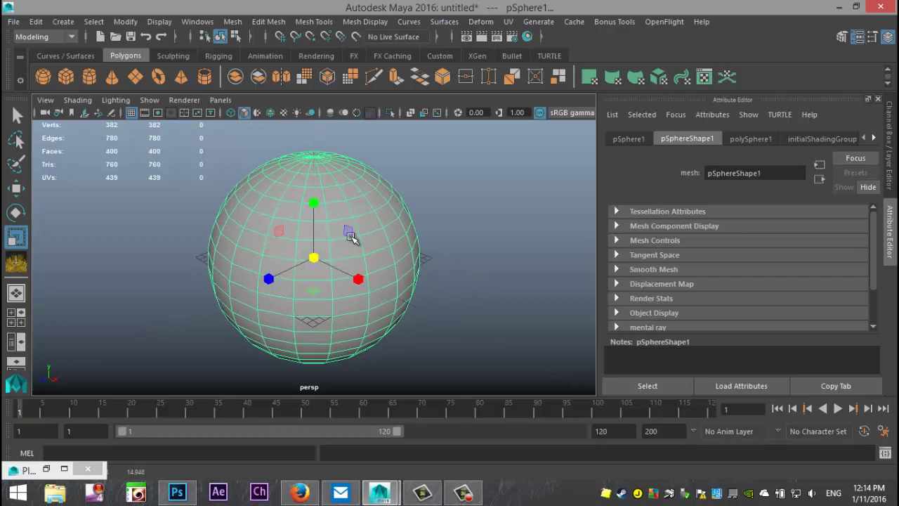
pyautogui.scroll(2, 452, 277)
pyautogui.moveTo(431, 291)
pyautogui.keyDown('alt'); pyautogui.mouseDown()
pyautogui.moveTo(411, 281)
pyautogui.moveTo(431, 274)
pyautogui.moveTo(375, 307)
pyautogui.moveTo(425, 287)
pyautogui.moveTo(427, 294)
pyautogui.mouseUp(); pyautogui.keyUp('alt')
pyautogui.scroll(-2, 401, 315)
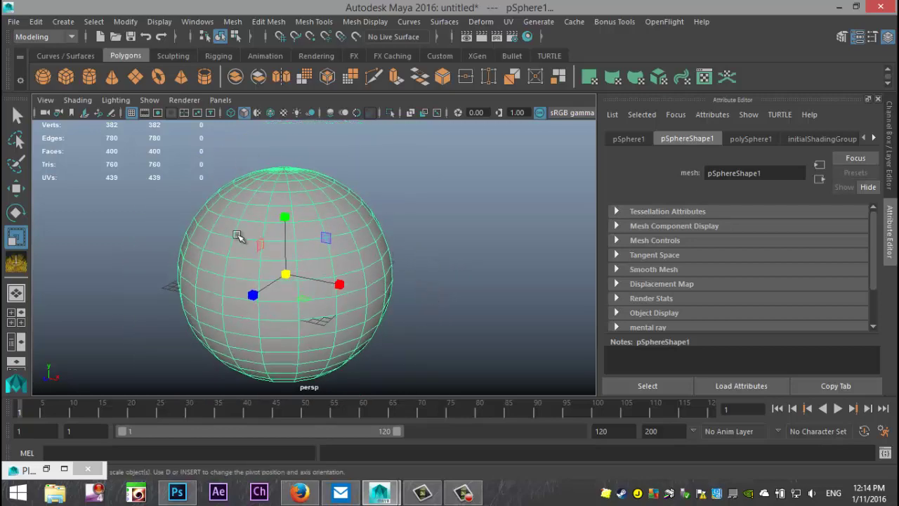
# Step: Create an XGen description named Hair on the sphere, in a new collection named Beard, using groomable splines
pyautogui.click(477, 55)
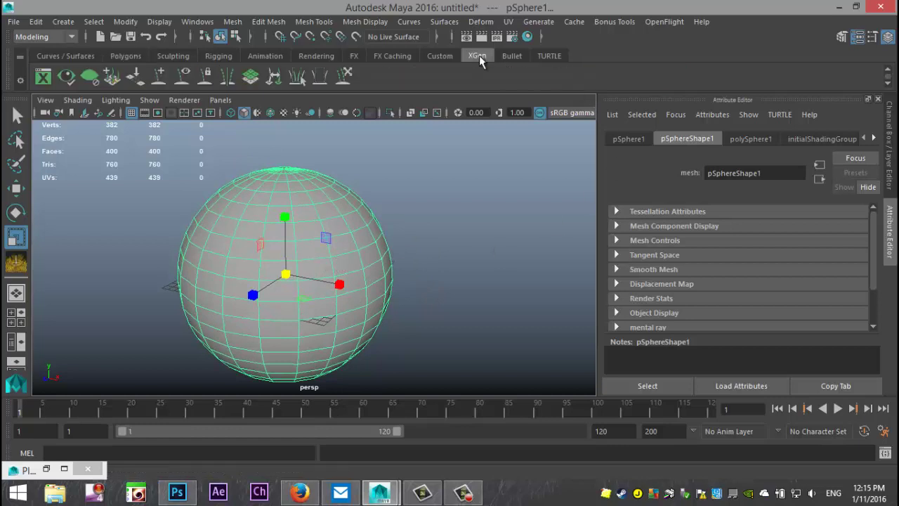
pyautogui.click(43, 78)
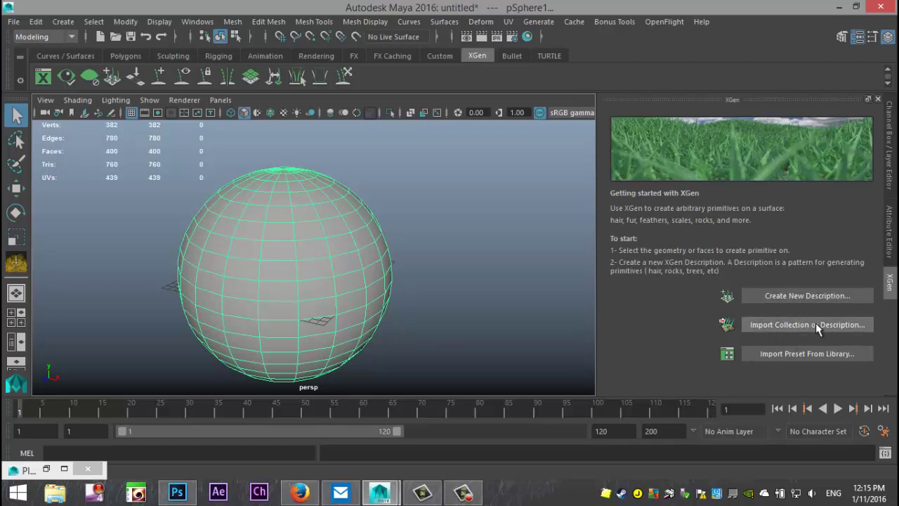
pyautogui.click(812, 296)
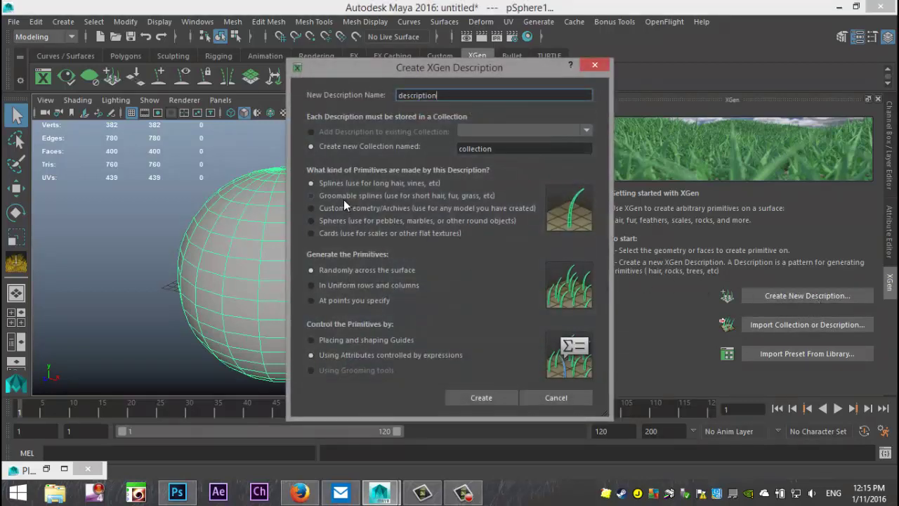
pyautogui.moveTo(353, 72); pyautogui.dragTo(480, 89)
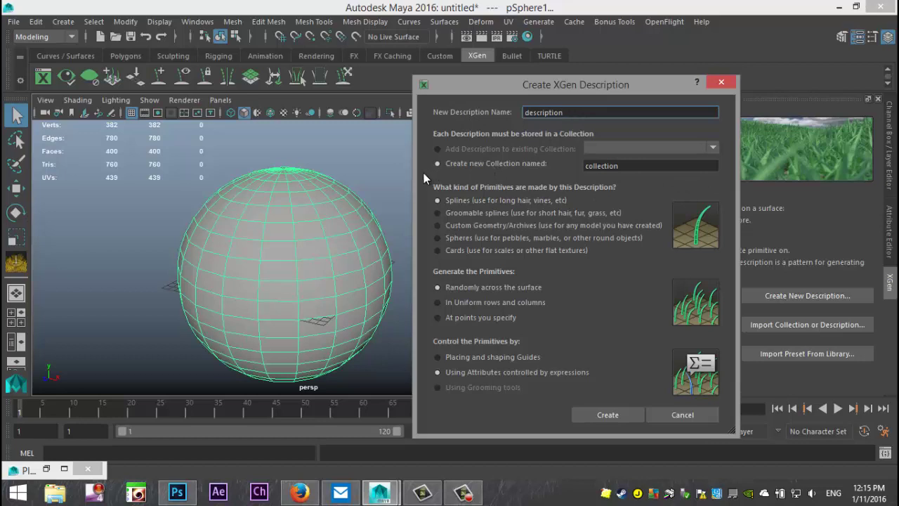
pyautogui.doubleClick(555, 112)
pyautogui.write('Hair')
pyautogui.click(636, 165)
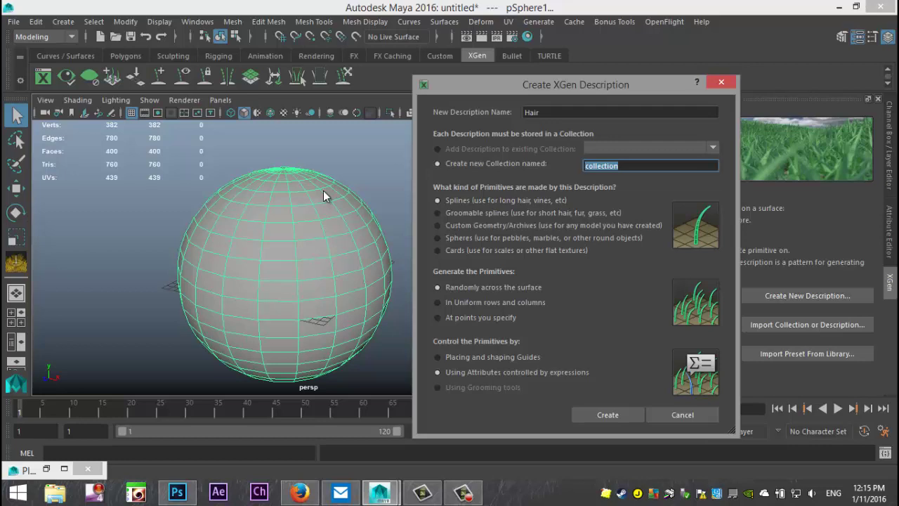
pyautogui.write('Beard')
pyautogui.doubleClick(603, 165)
pyautogui.click(437, 212)
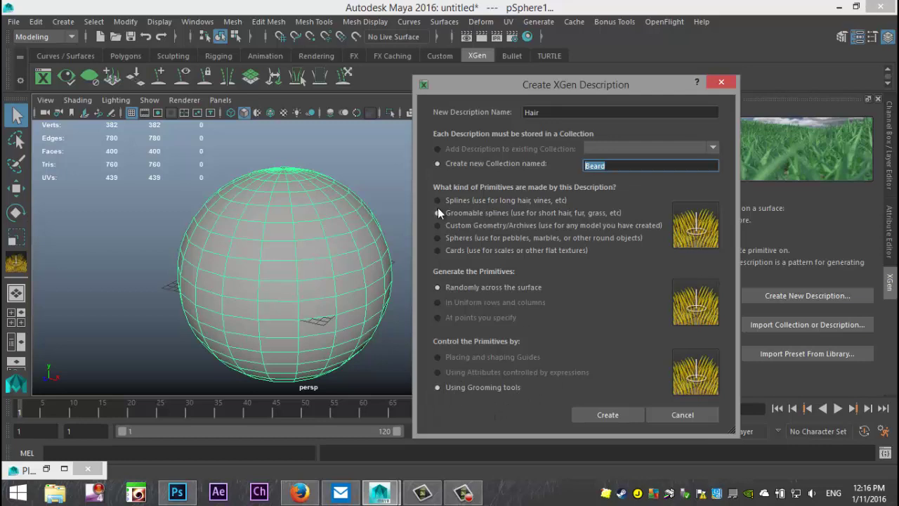
pyautogui.click(604, 415)
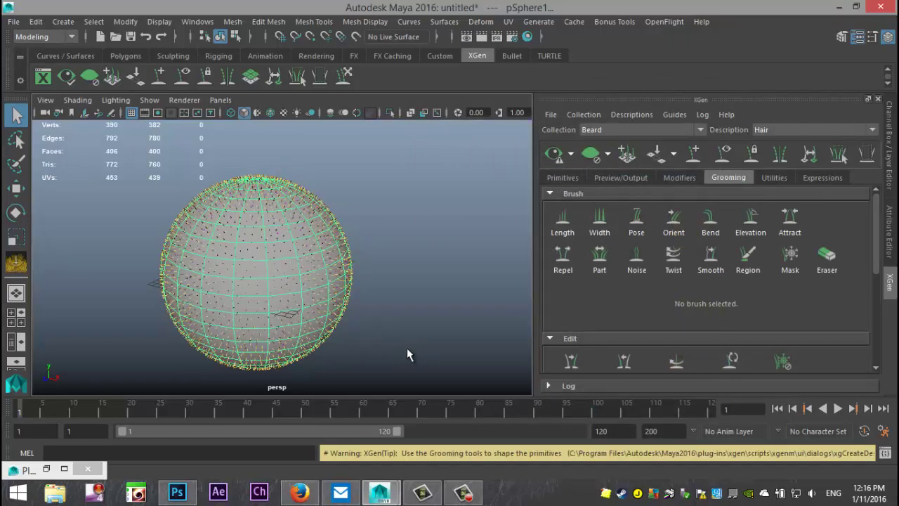
# Step: Set the density of the Hair description's primitives to 50 and update the XGen preview
pyautogui.keyDown('alt'); pyautogui.moveTo(412, 344); pyautogui.dragTo(423, 327); pyautogui.keyUp('alt')
pyautogui.scroll(6, 429, 331)
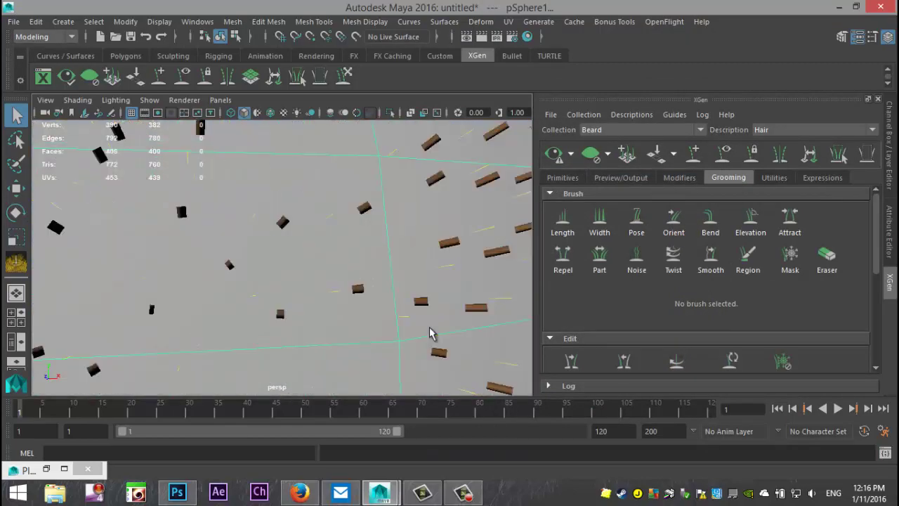
pyautogui.scroll(-6, 429, 330)
pyautogui.keyDown('alt'); pyautogui.moveTo(414, 335); pyautogui.dragTo(442, 354); pyautogui.keyUp('alt')
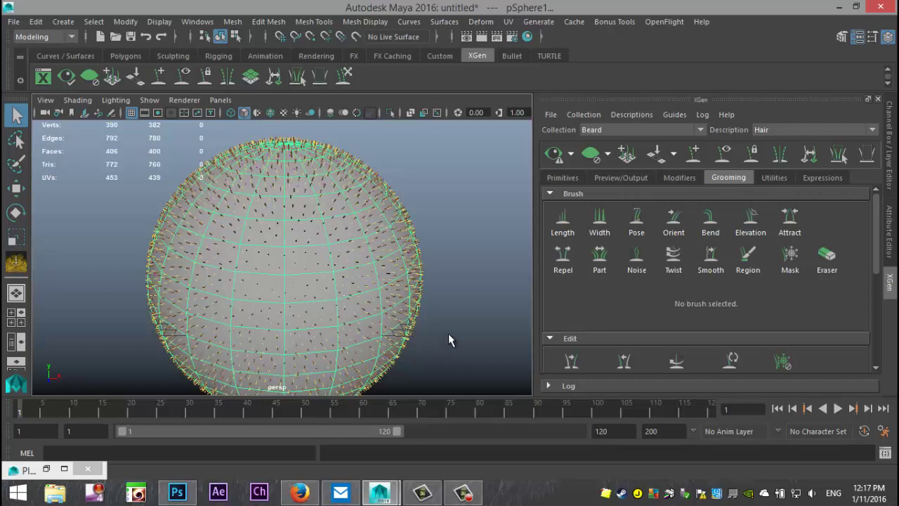
pyautogui.click(555, 180)
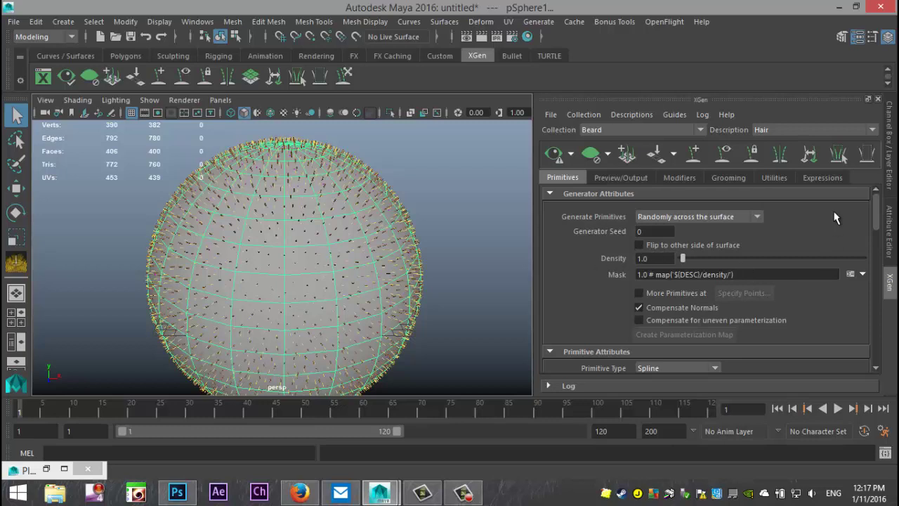
pyautogui.moveTo(665, 258); pyautogui.dragTo(610, 264)
pyautogui.write('50')
pyautogui.press('Return')
pyautogui.click(553, 156)
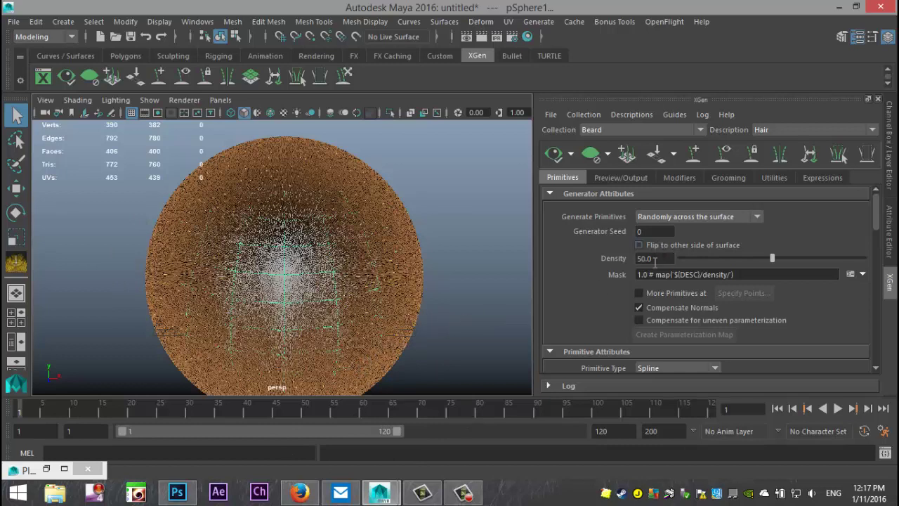
# Step: Raise the Taper of the hair primitives to 1.0 and update the XGen preview on the sphere
pyautogui.scroll(-3, 582, 262)
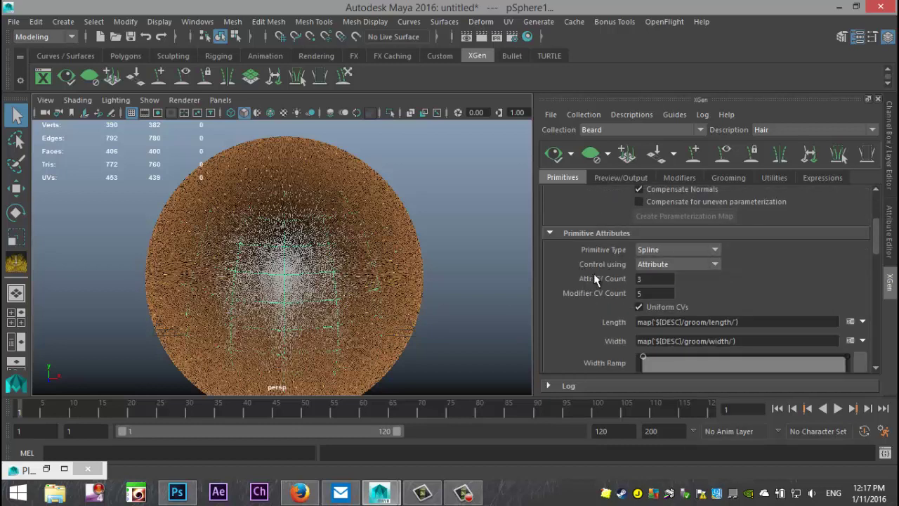
pyautogui.scroll(-3, 596, 274)
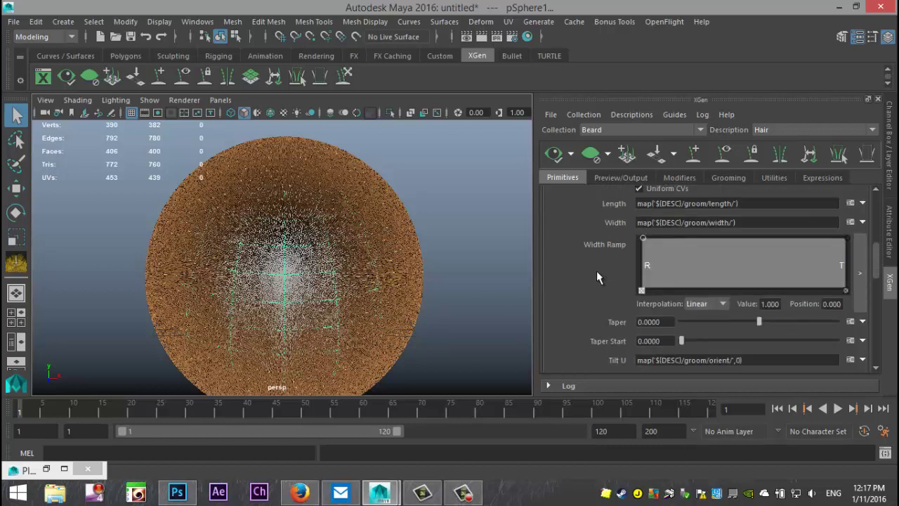
pyautogui.scroll(-2, 596, 271)
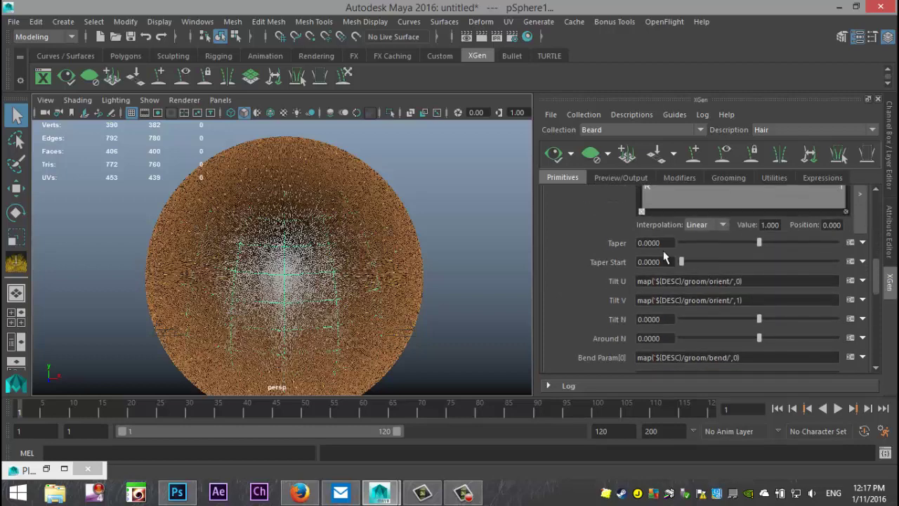
pyautogui.scroll(5, 373, 279)
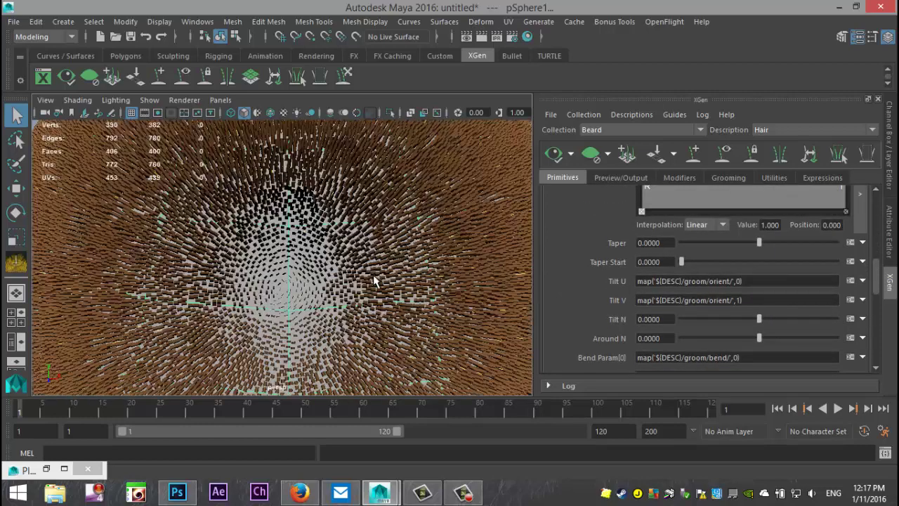
pyautogui.scroll(3, 373, 275)
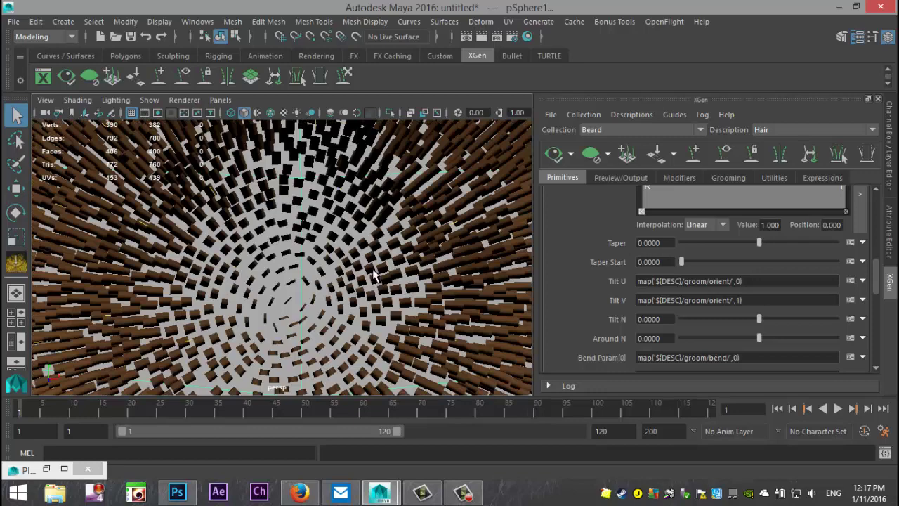
pyautogui.keyDown('alt'); pyautogui.moveTo(335, 247); pyautogui.dragTo(360, 256); pyautogui.keyUp('alt')
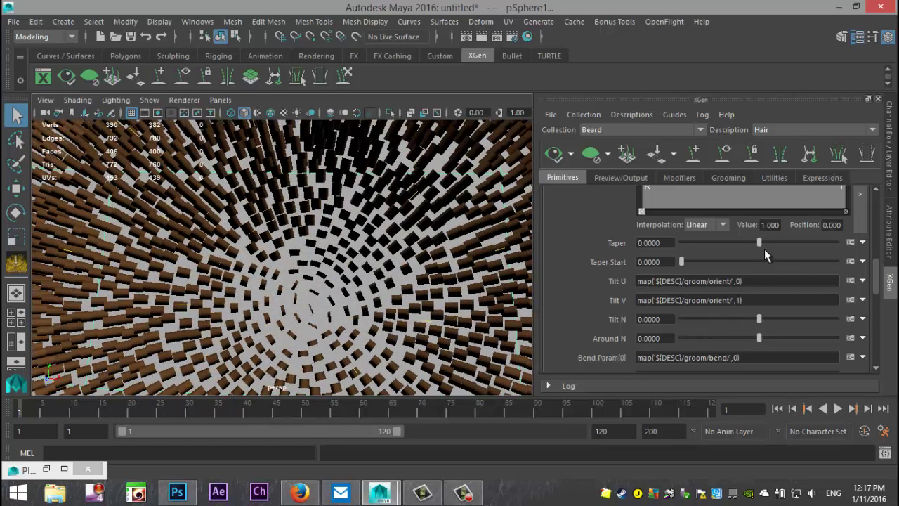
pyautogui.moveTo(758, 243); pyautogui.dragTo(845, 247)
pyautogui.click(553, 156)
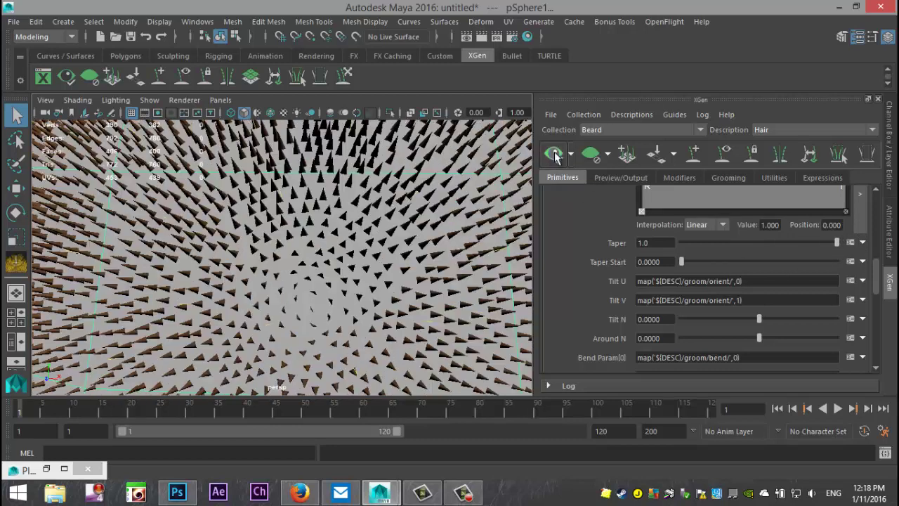
pyautogui.scroll(-5, 212, 271)
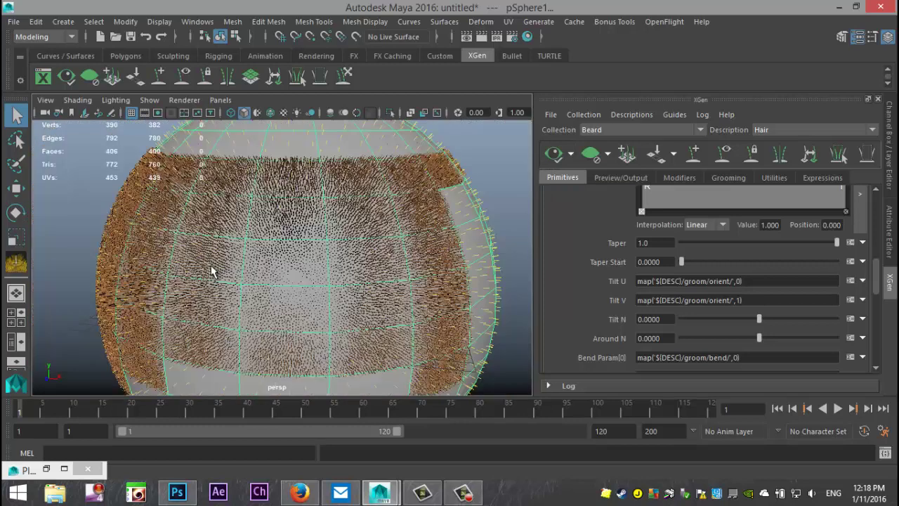
pyautogui.scroll(-3, 212, 271)
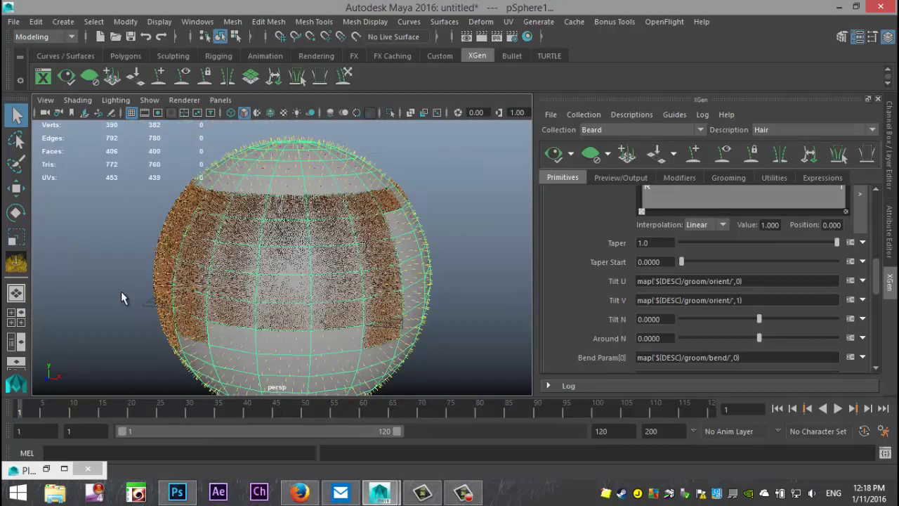
pyautogui.scroll(-3, 138, 298)
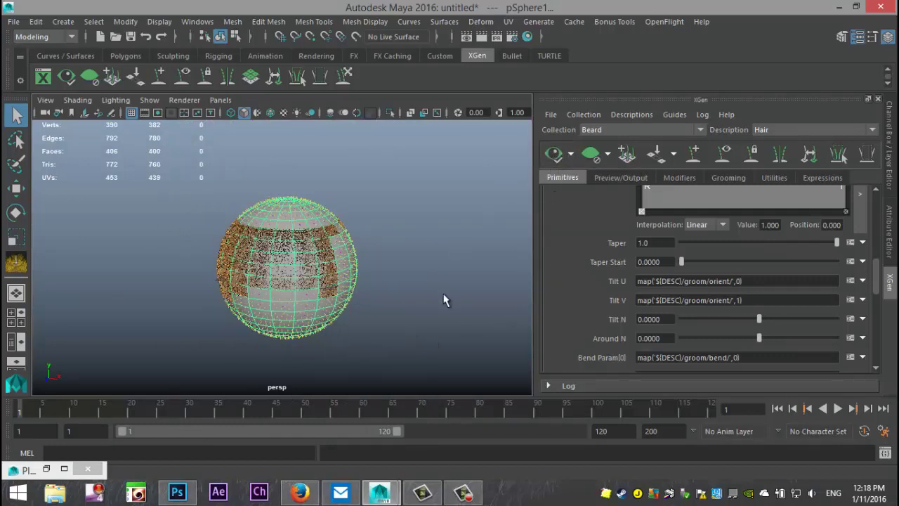
pyautogui.scroll(5, 443, 299)
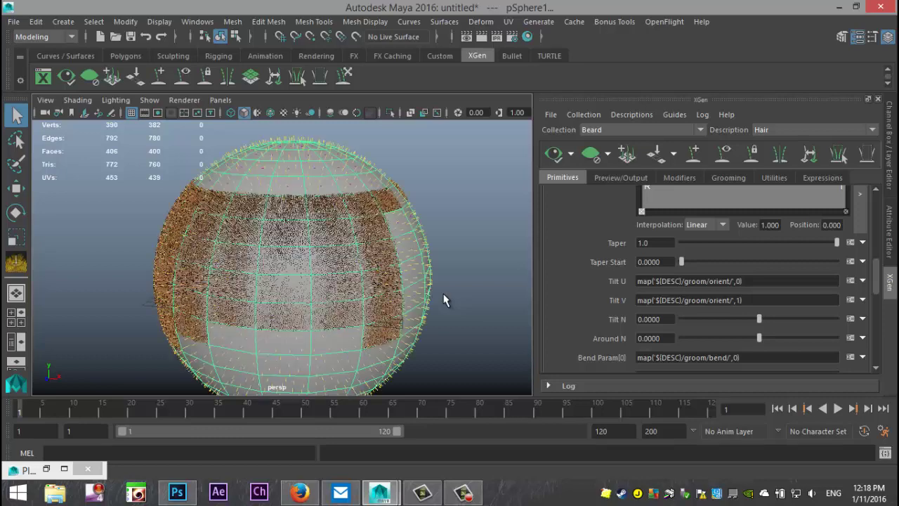
# Step: Update the XGen preview to regenerate the tapered hair over the entire sphere
pyautogui.scroll(5, 443, 300)
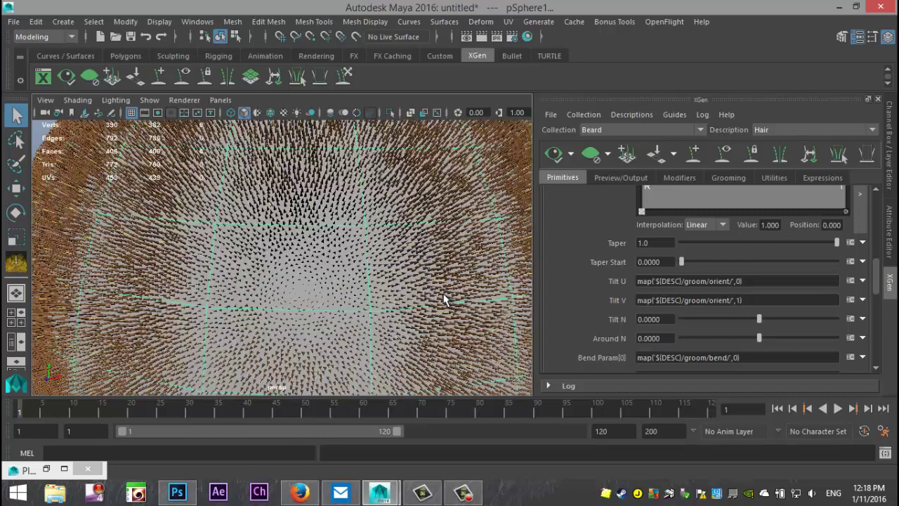
pyautogui.press('f')
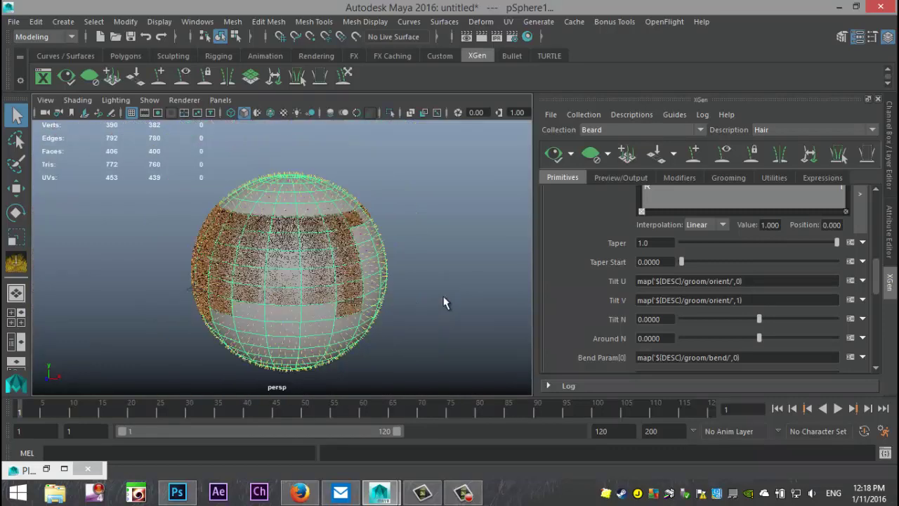
pyautogui.click(553, 154)
pyautogui.scroll(3, 441, 309)
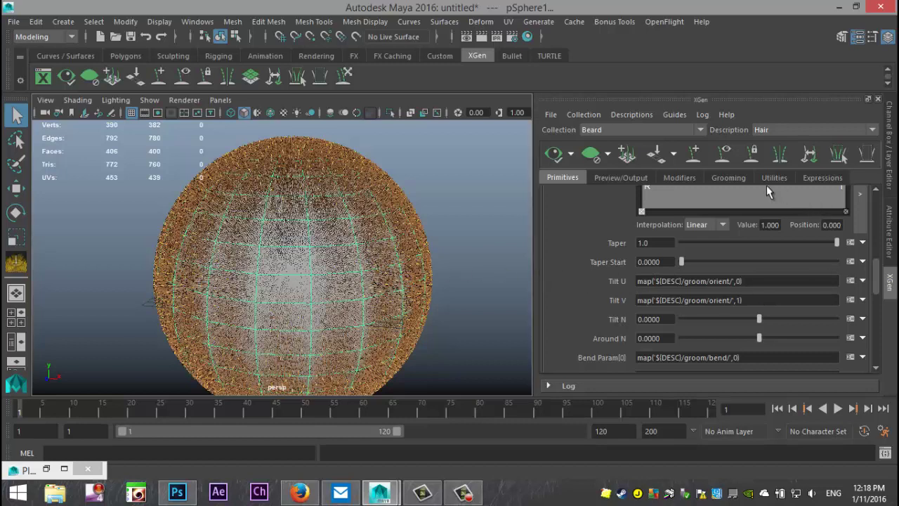
# Step: Lengthen the groomable splines on one side of the sphere with the Length brush, using increment 0.100 and goal length 5.000
pyautogui.click(725, 180)
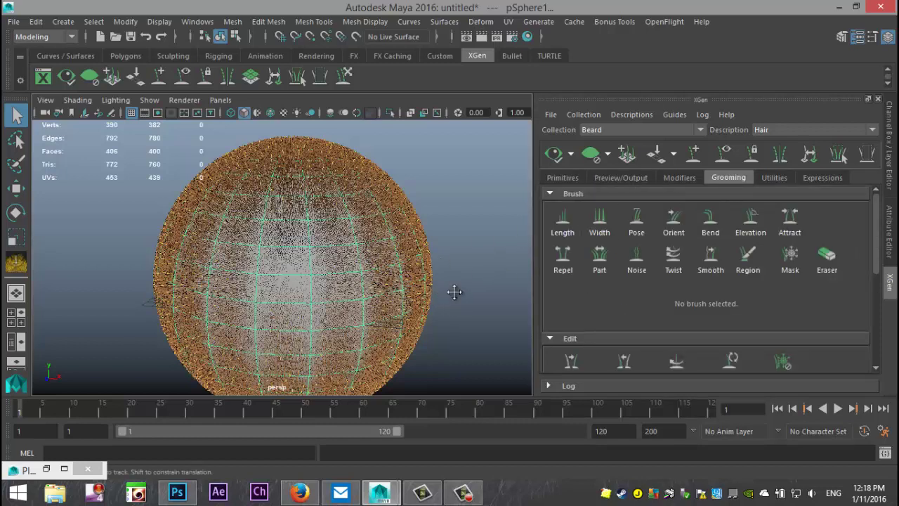
pyautogui.moveTo(456, 291)
pyautogui.keyDown('alt'); pyautogui.mouseDown()
pyautogui.moveTo(421, 255)
pyautogui.moveTo(415, 293)
pyautogui.moveTo(425, 298)
pyautogui.mouseUp(); pyautogui.keyUp('alt')
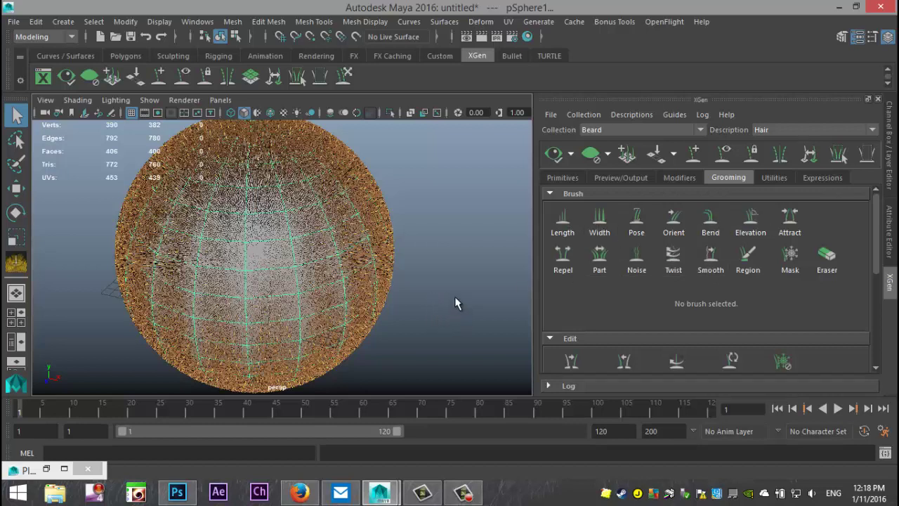
pyautogui.click(566, 227)
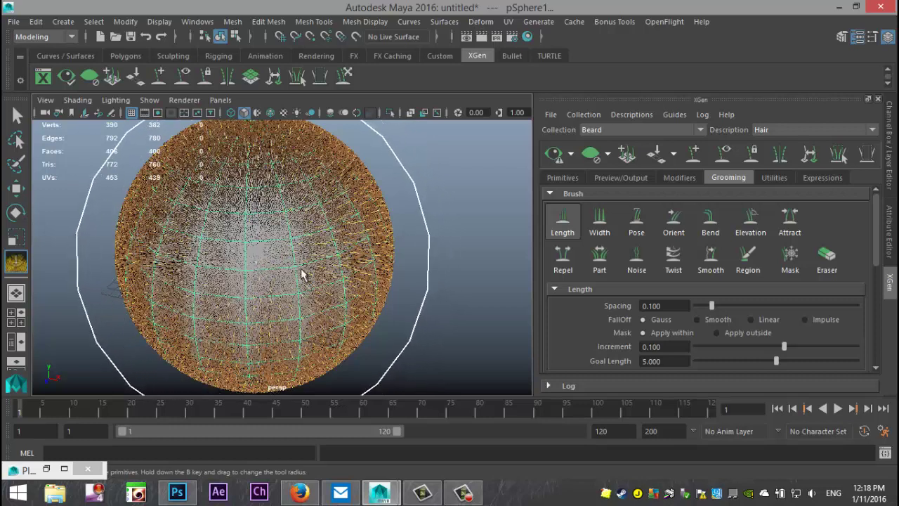
pyautogui.moveTo(309, 274)
pyautogui.mouseDown()
pyautogui.moveTo(373, 257)
pyautogui.moveTo(295, 274)
pyautogui.moveTo(332, 279)
pyautogui.mouseUp()
pyautogui.scroll(5, 428, 289)
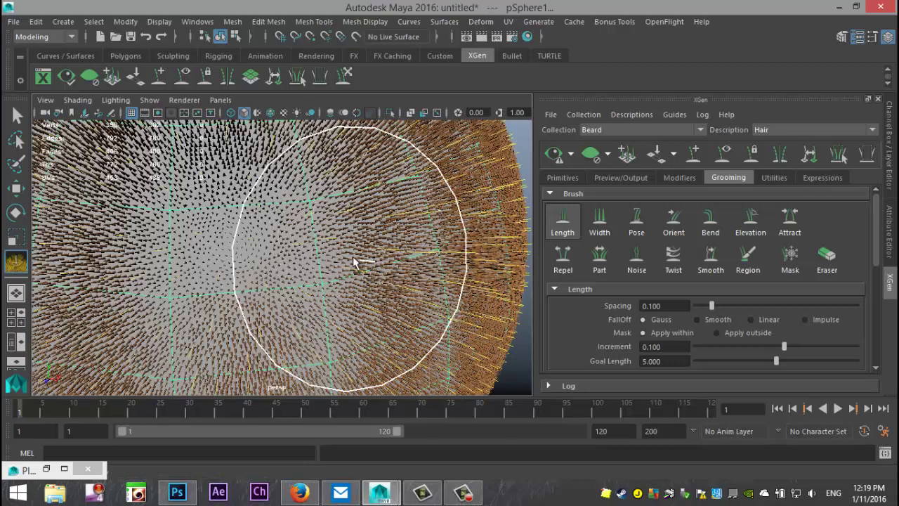
pyautogui.scroll(-5, 421, 271)
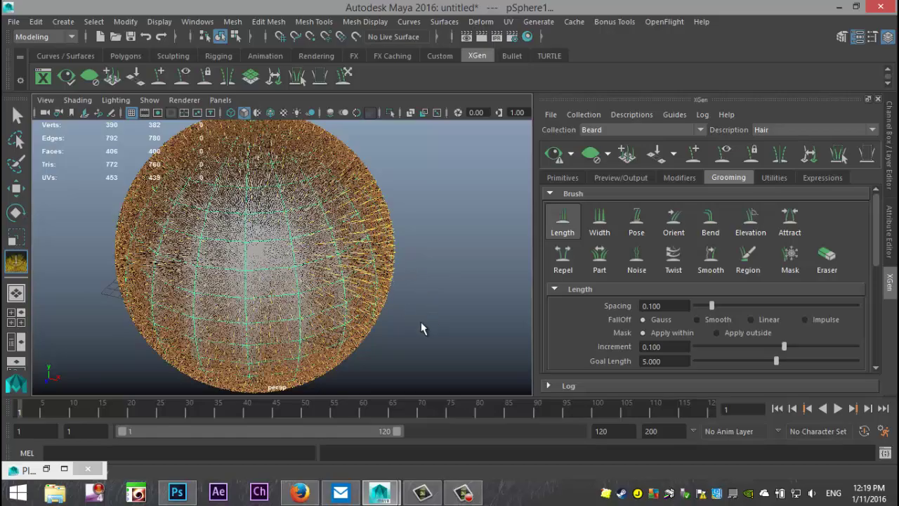
pyautogui.moveTo(416, 334)
pyautogui.keyDown('alt'); pyautogui.mouseDown()
pyautogui.moveTo(483, 296)
pyautogui.moveTo(421, 370)
pyautogui.moveTo(405, 354)
pyautogui.moveTo(438, 356)
pyautogui.mouseUp(); pyautogui.keyUp('alt')
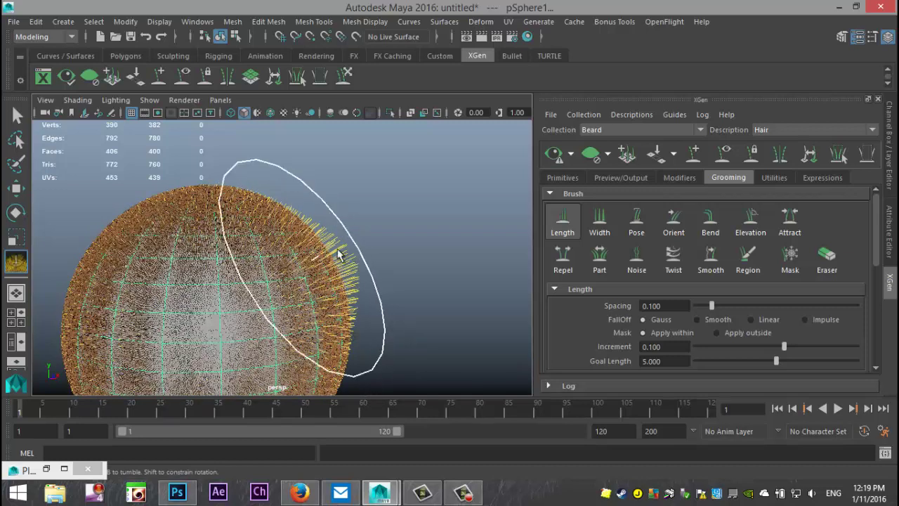
pyautogui.moveTo(351, 258)
pyautogui.mouseDown()
pyautogui.moveTo(328, 311)
pyautogui.moveTo(337, 268)
pyautogui.moveTo(325, 326)
pyautogui.moveTo(340, 266)
pyautogui.moveTo(354, 325)
pyautogui.moveTo(316, 271)
pyautogui.moveTo(356, 295)
pyautogui.moveTo(299, 278)
pyautogui.mouseUp()
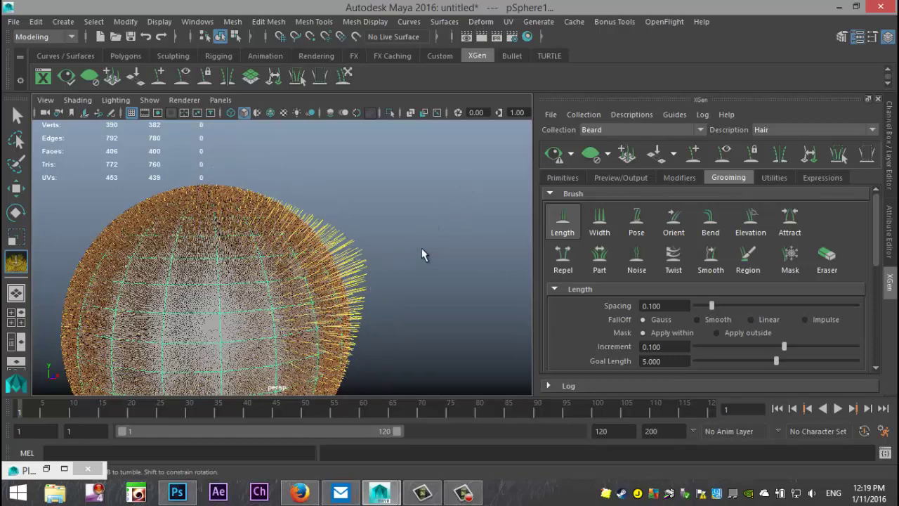
pyautogui.keyDown('alt'); pyautogui.moveTo(421, 251); pyautogui.dragTo(391, 247); pyautogui.keyUp('alt')
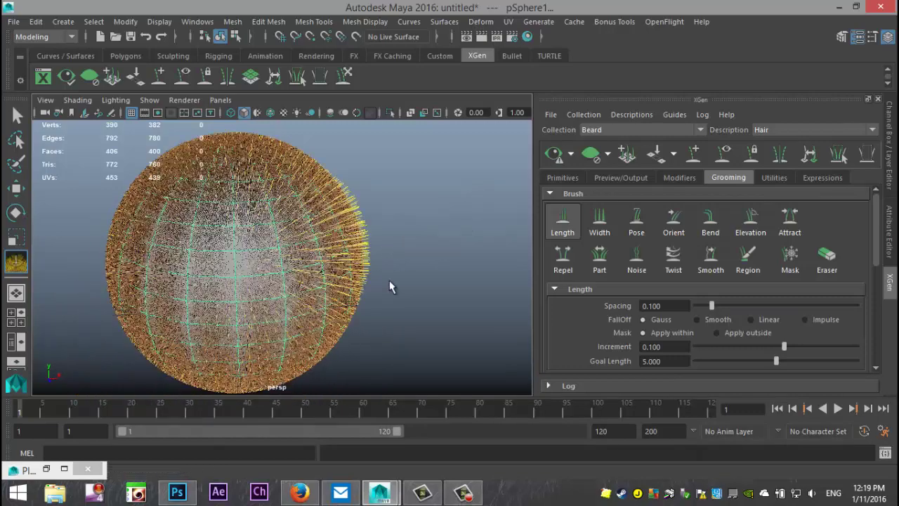
pyautogui.keyDown('alt'); pyautogui.moveTo(387, 283); pyautogui.dragTo(421, 264); pyautogui.keyUp('alt')
# Step: Bend the lengthened splines on the sphere's upper side with the Bend grooming brush at magnitude 0.800
pyautogui.click(710, 223)
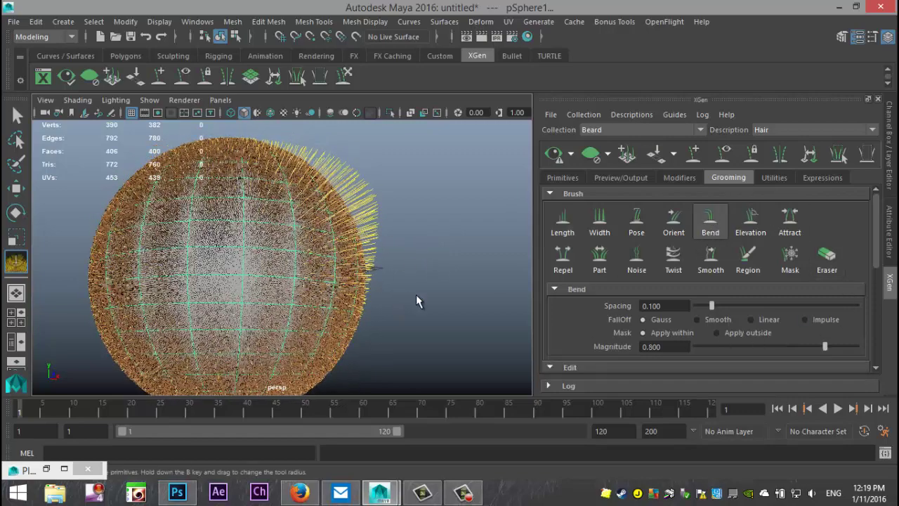
pyautogui.moveTo(416, 295)
pyautogui.keyDown('alt'); pyautogui.mouseDown()
pyautogui.moveTo(381, 311)
pyautogui.moveTo(294, 209)
pyautogui.moveTo(351, 217)
pyautogui.moveTo(253, 231)
pyautogui.moveTo(305, 235)
pyautogui.moveTo(242, 201)
pyautogui.moveTo(263, 151)
pyautogui.moveTo(302, 176)
pyautogui.moveTo(239, 158)
pyautogui.moveTo(277, 210)
pyautogui.mouseUp(); pyautogui.keyUp('alt')
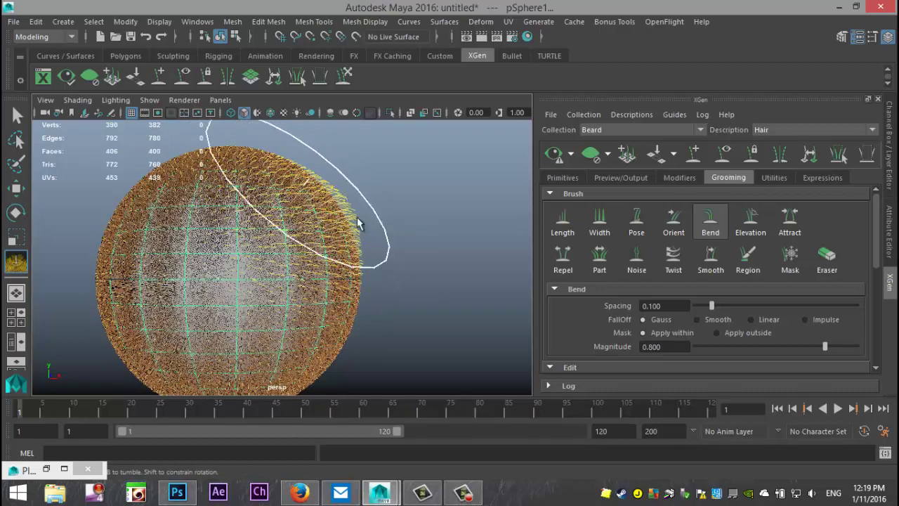
pyautogui.moveTo(415, 307)
pyautogui.keyDown('alt'); pyautogui.mouseDown()
pyautogui.moveTo(393, 303)
pyautogui.moveTo(424, 307)
pyautogui.moveTo(457, 287)
pyautogui.moveTo(471, 310)
pyautogui.moveTo(466, 335)
pyautogui.moveTo(437, 353)
pyautogui.moveTo(421, 337)
pyautogui.moveTo(424, 318)
pyautogui.moveTo(453, 328)
pyautogui.mouseUp(); pyautogui.keyUp('alt')
# Step: Set the groomable splines' Tip Color to pure green in the grooming settings
pyautogui.scroll(5, 426, 306)
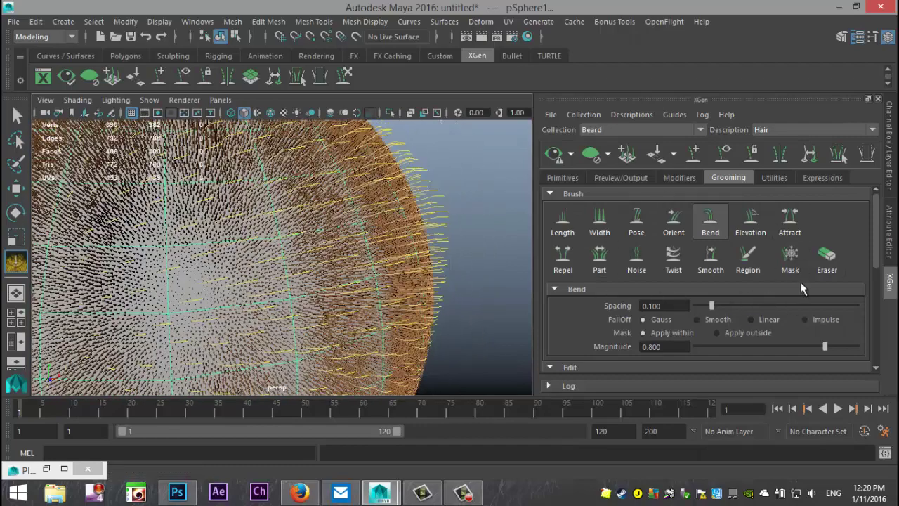
pyautogui.scroll(-5, 667, 274)
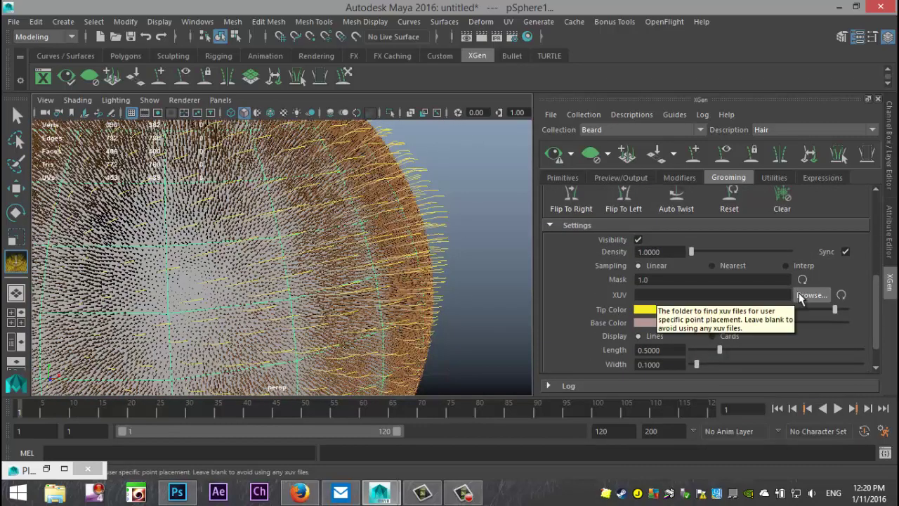
pyautogui.click(651, 311)
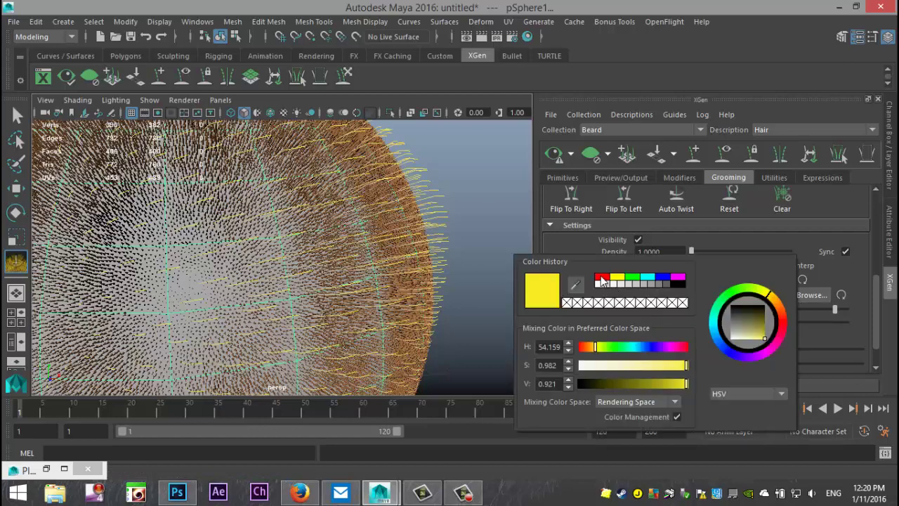
pyautogui.click(602, 277)
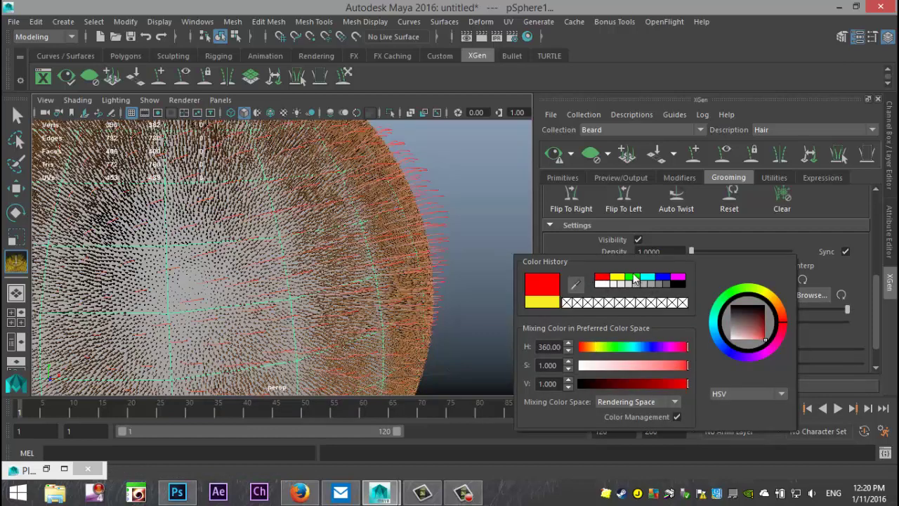
pyautogui.click(633, 278)
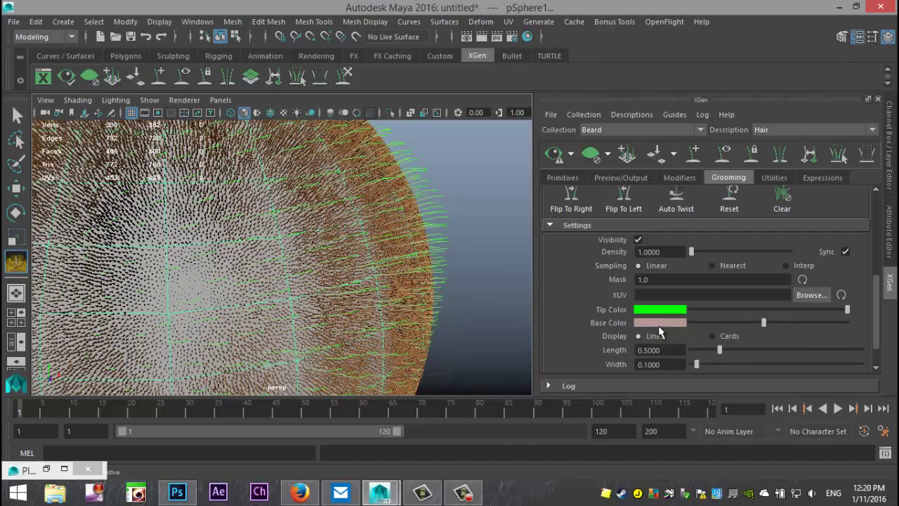
# Step: Set the groomable splines' Base Color to a green hue of about 125 and darken it to nearly black
pyautogui.click(660, 323)
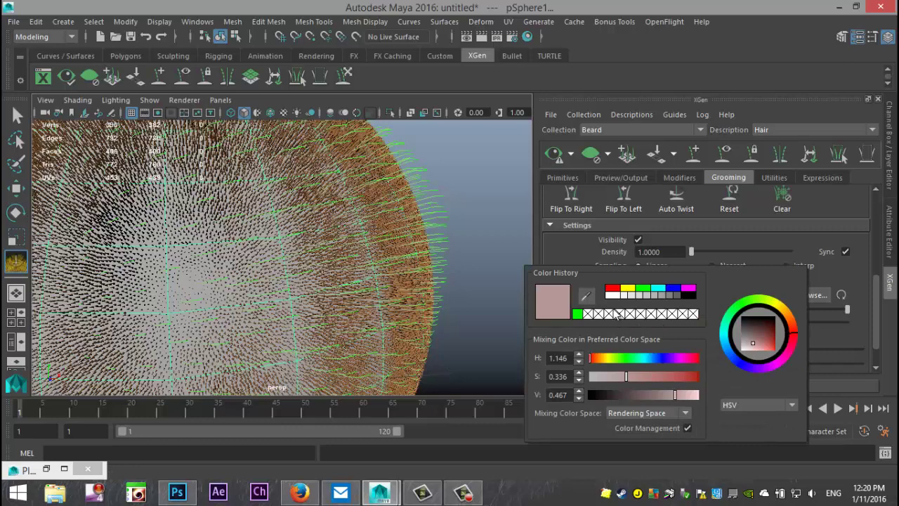
pyautogui.click(741, 311)
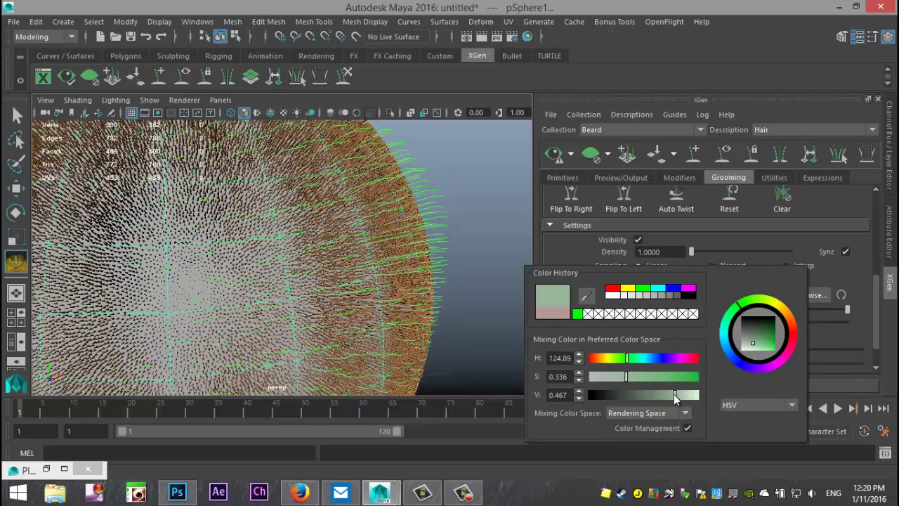
pyautogui.moveTo(674, 394); pyautogui.dragTo(613, 395)
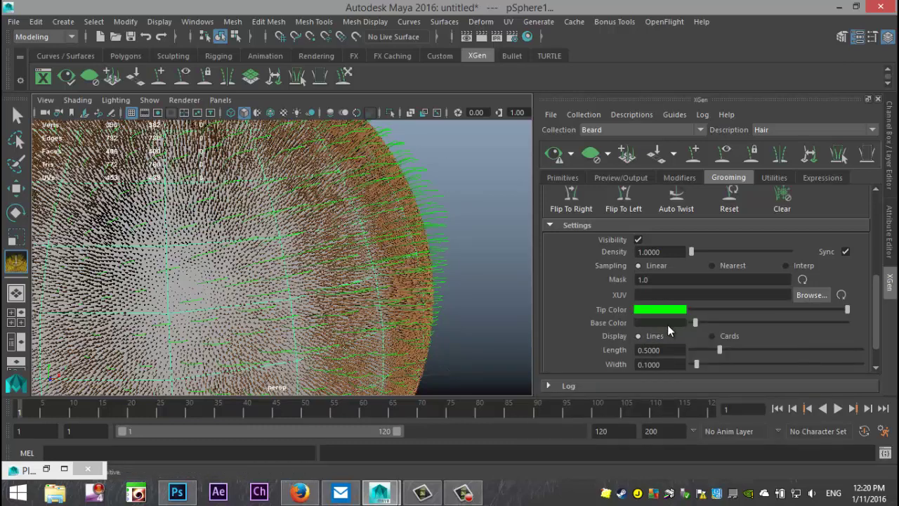
pyautogui.click(667, 324)
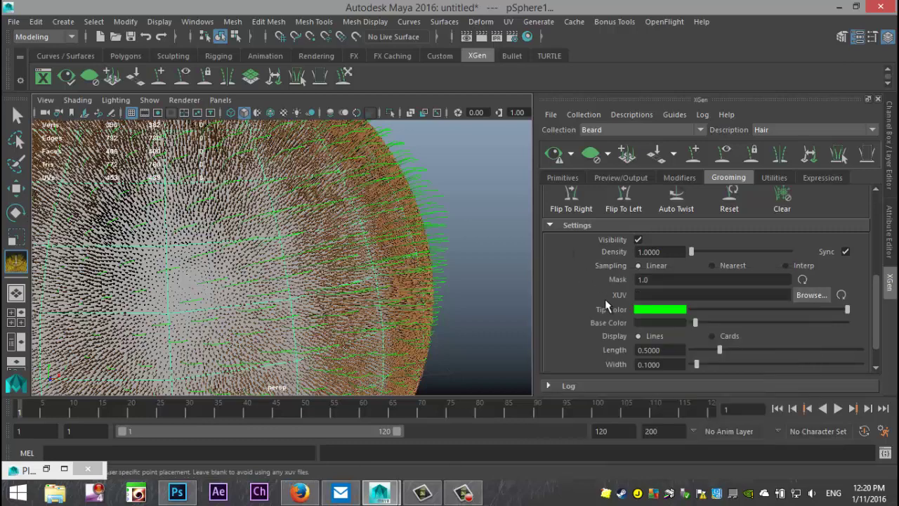
# Step: Set the density of the Hair description's primitives to 150 and update the XGen preview
pyautogui.scroll(-3, 435, 283)
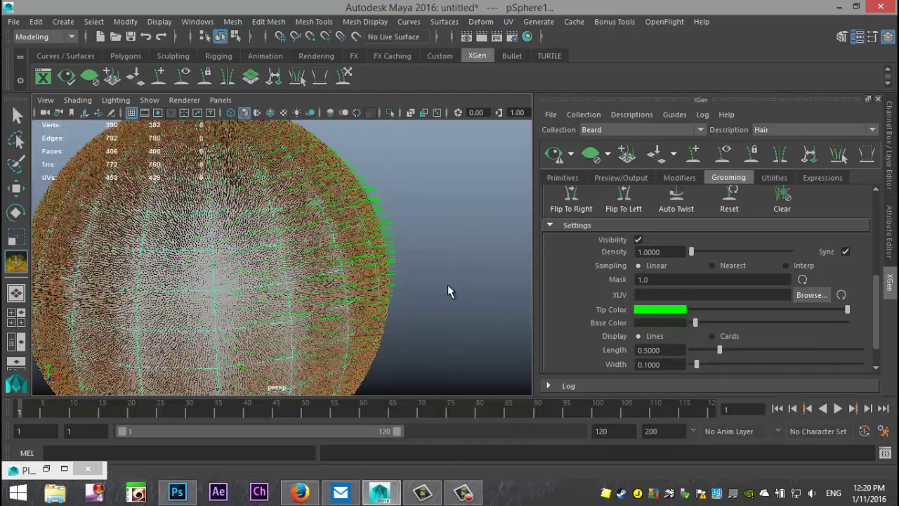
pyautogui.scroll(-2, 447, 284)
pyautogui.keyDown('alt'); pyautogui.moveTo(455, 313); pyautogui.dragTo(477, 281); pyautogui.keyUp('alt')
pyautogui.click(563, 177)
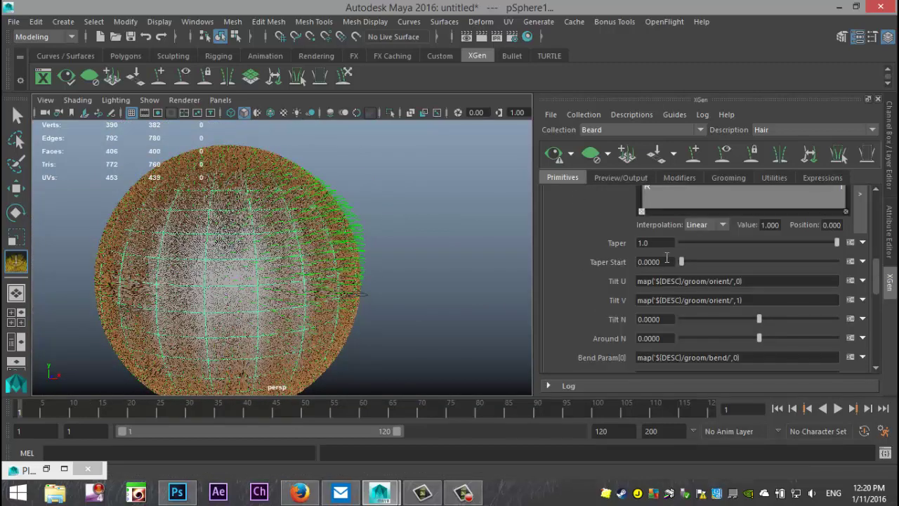
pyautogui.scroll(6, 723, 309)
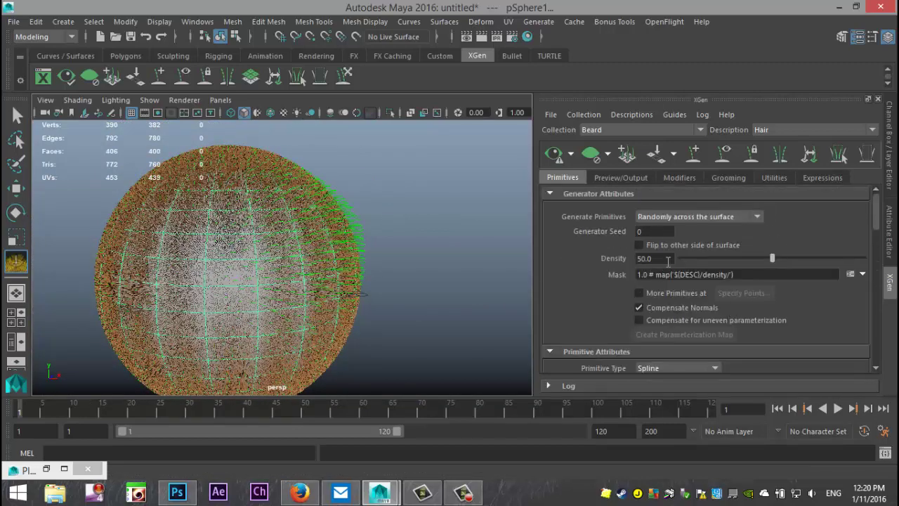
pyautogui.moveTo(669, 258); pyautogui.dragTo(566, 258)
pyautogui.write('150')
pyautogui.press('Return')
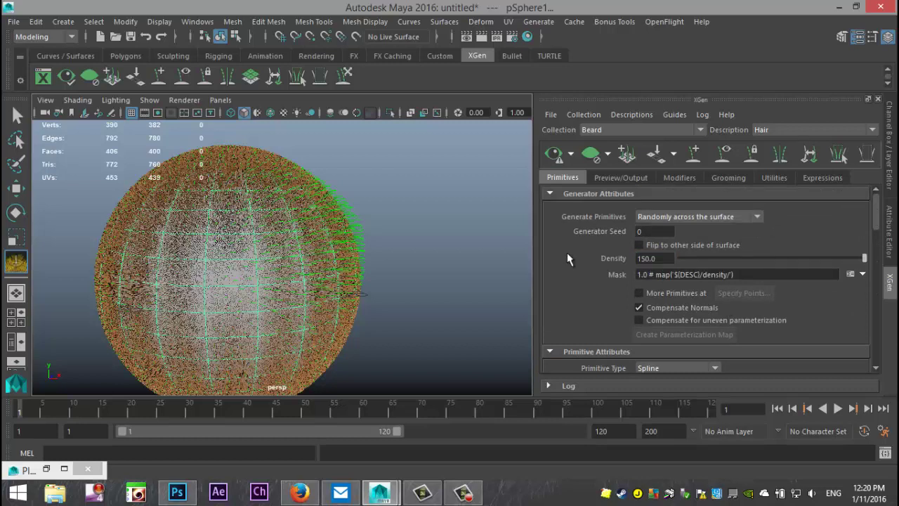
pyautogui.click(554, 153)
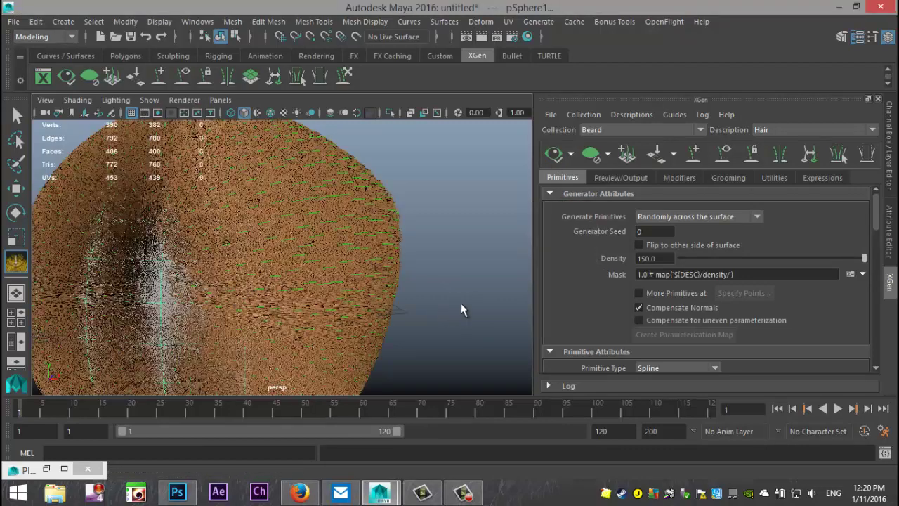
# Step: Examine the dense, groomed hair around the sphere from several sides and from farther away
pyautogui.keyDown('alt'); pyautogui.moveTo(461, 311); pyautogui.dragTo(449, 252); pyautogui.keyUp('alt')
pyautogui.keyDown('alt'); pyautogui.moveTo(391, 280); pyautogui.dragTo(426, 228); pyautogui.keyUp('alt')
pyautogui.moveTo(435, 281)
pyautogui.keyDown('alt'); pyautogui.mouseDown()
pyautogui.moveTo(438, 269)
pyautogui.moveTo(439, 302)
pyautogui.moveTo(441, 293)
pyautogui.mouseUp(); pyautogui.keyUp('alt')
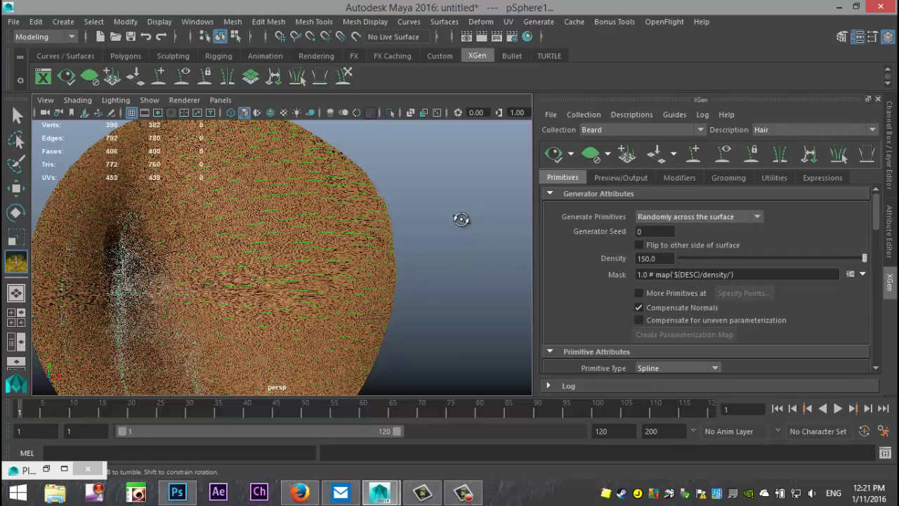
pyautogui.keyDown('alt'); pyautogui.moveTo(460, 220); pyautogui.dragTo(401, 231); pyautogui.keyUp('alt')
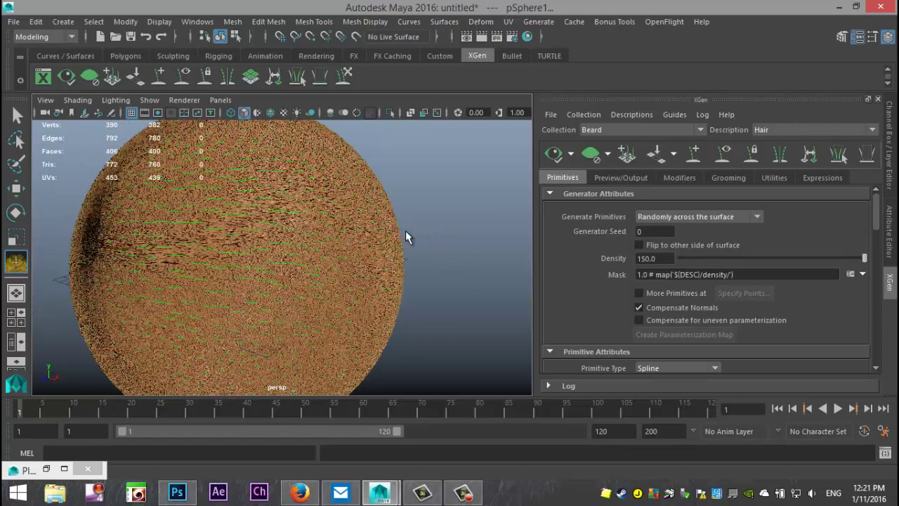
pyautogui.keyDown('alt'); pyautogui.moveTo(442, 279); pyautogui.dragTo(444, 290, button='middle'); pyautogui.keyUp('alt')
pyautogui.scroll(-5, 444, 290)
pyautogui.keyDown('alt'); pyautogui.moveTo(437, 297); pyautogui.dragTo(472, 300); pyautogui.keyUp('alt')
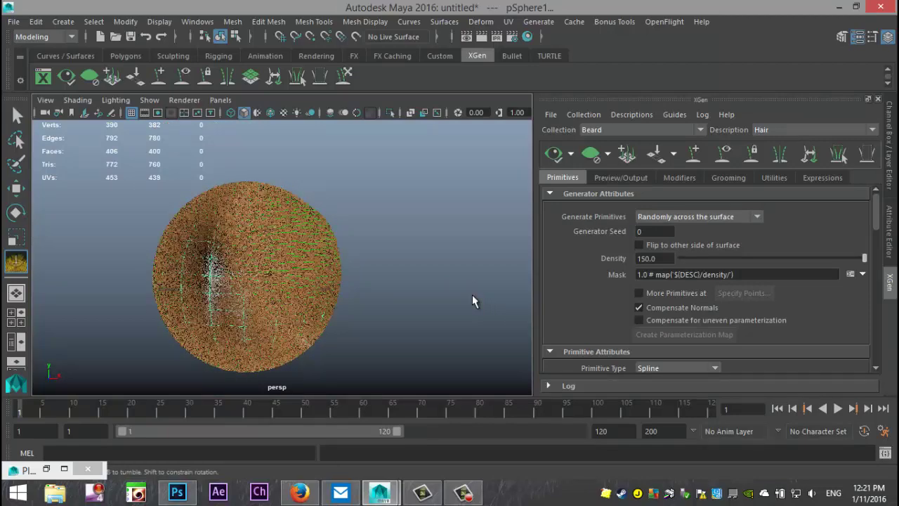